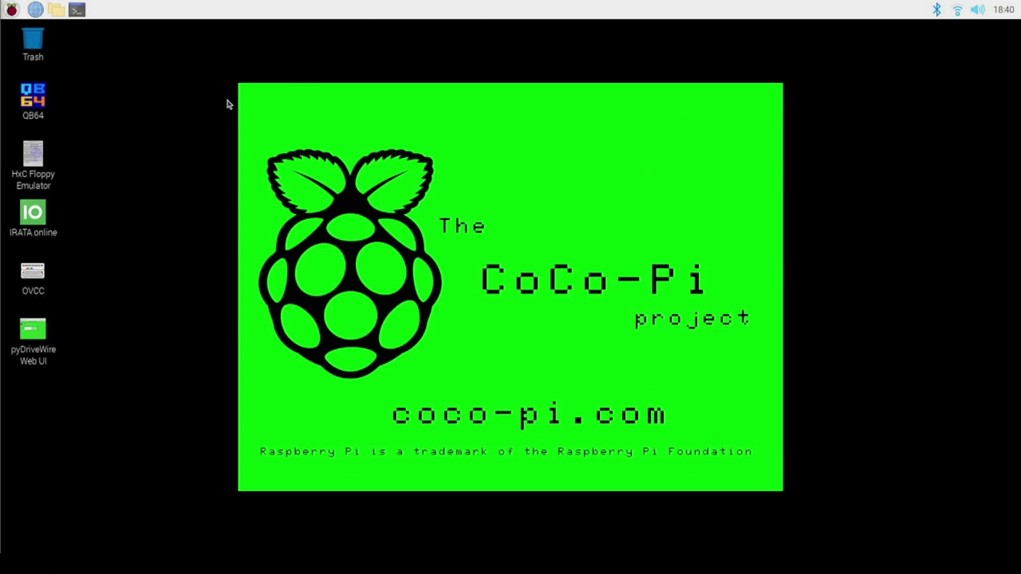
Run the CoCo-Pi menu in LXTerminal and launch 1 TRS-80 Color Computer 2, then 1 DECB.
{"action": "left_click", "coordinate": [80, 14]}
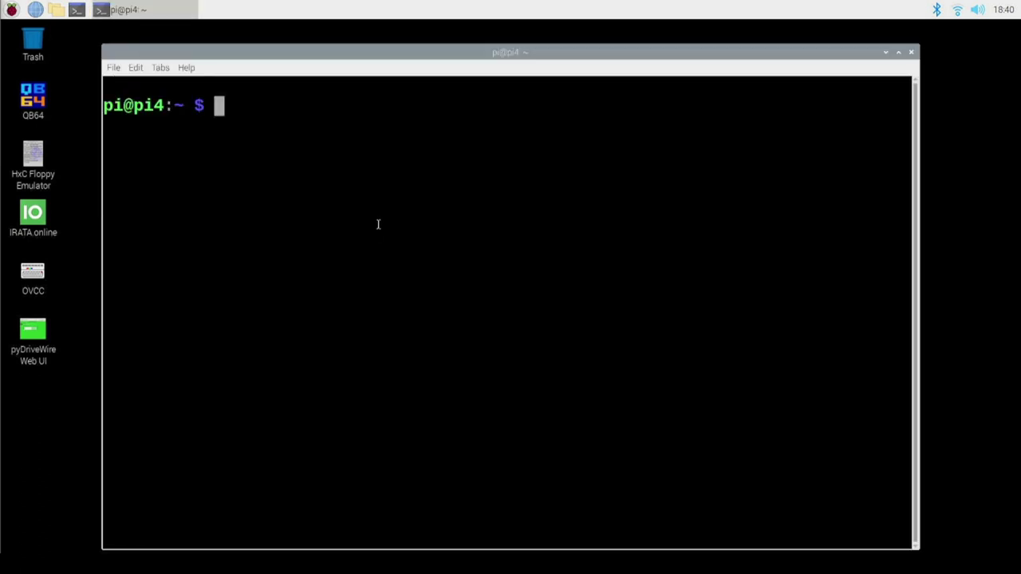
{"action": "type", "text": "menu"}
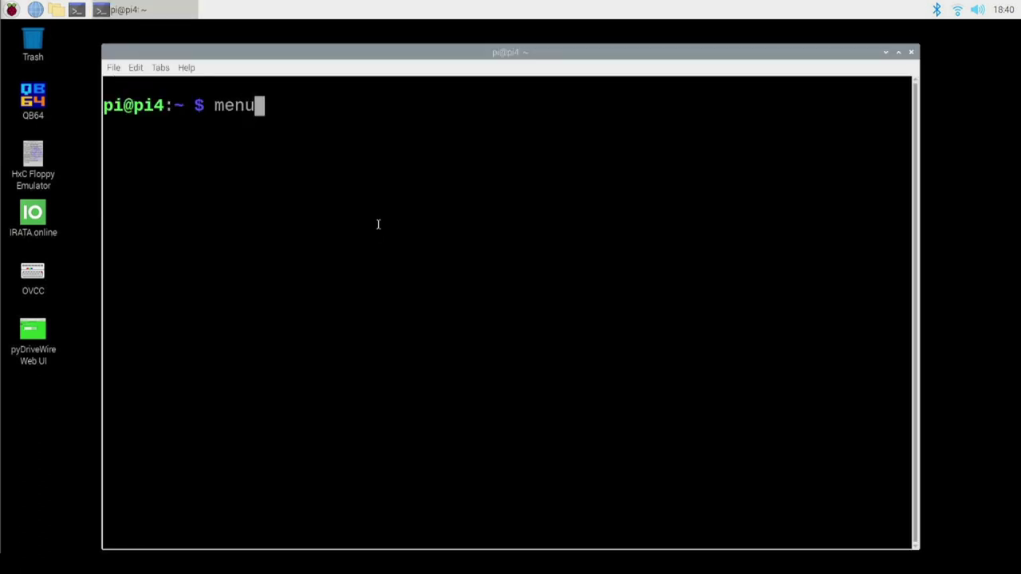
{"action": "key", "text": "Return"}
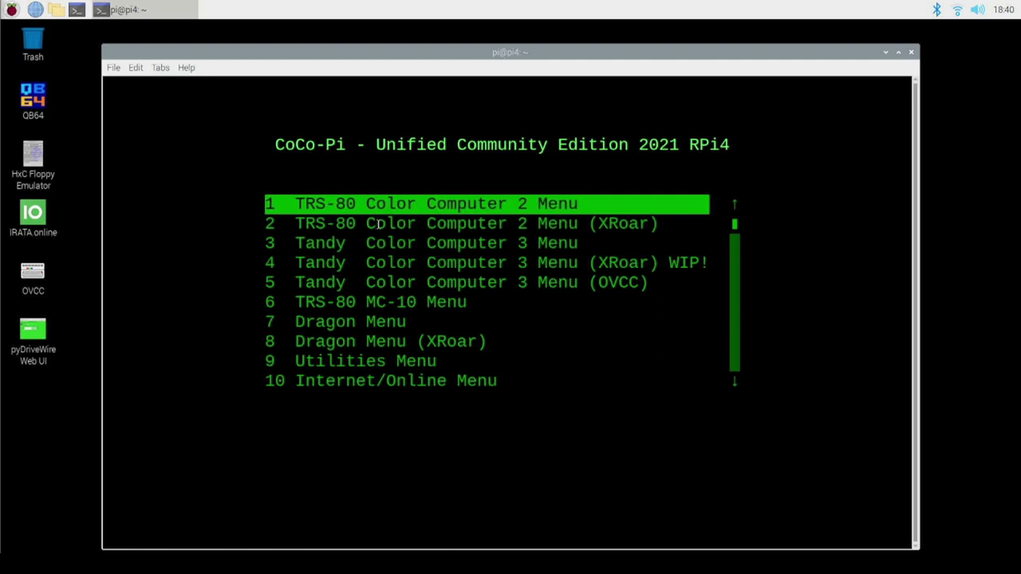
{"action": "key", "text": "Return"}
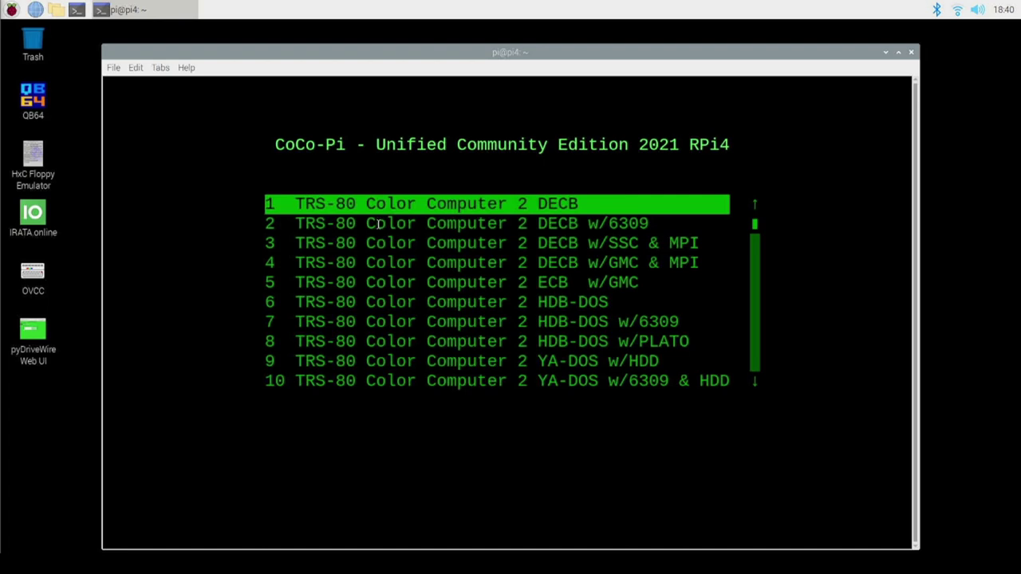
{"action": "key", "text": "Return"}
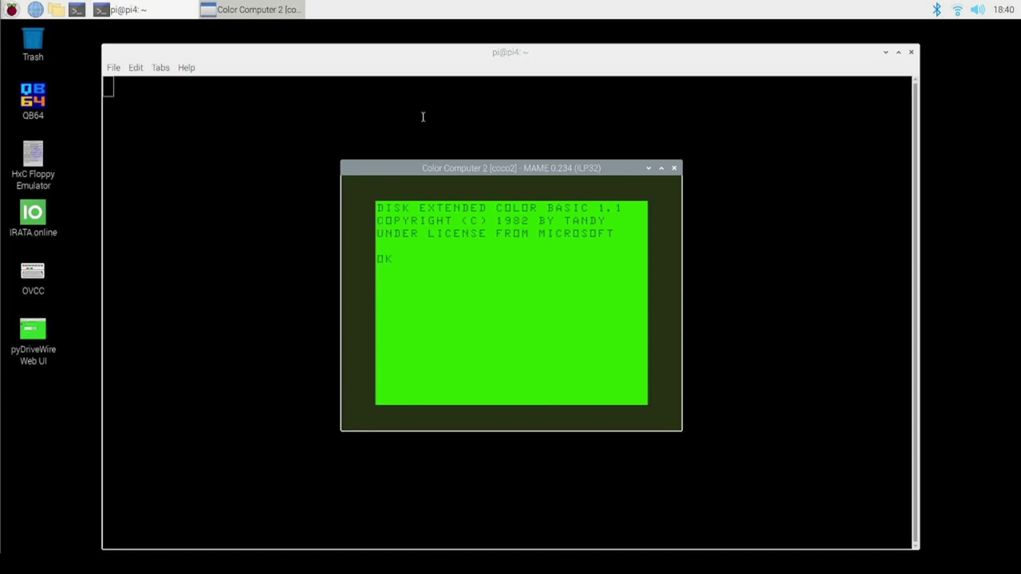
Move the MAME Color Computer 2 window to the desktop's top-left and enlarge it.
{"action": "left_click_drag", "start_coordinate": [402, 176], "coordinate": [166, 55]}
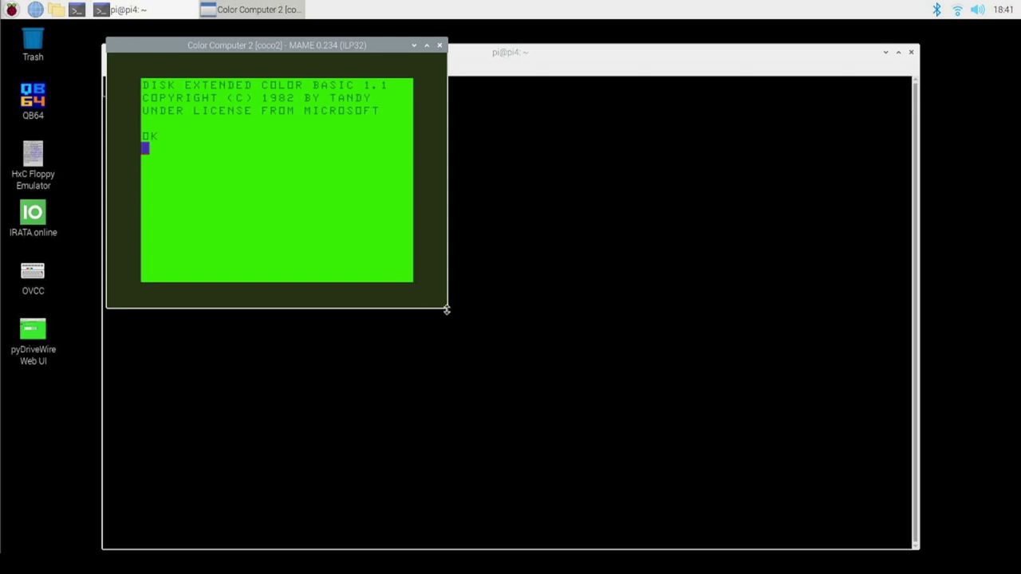
{"action": "left_click_drag", "start_coordinate": [449, 307], "coordinate": [729, 550]}
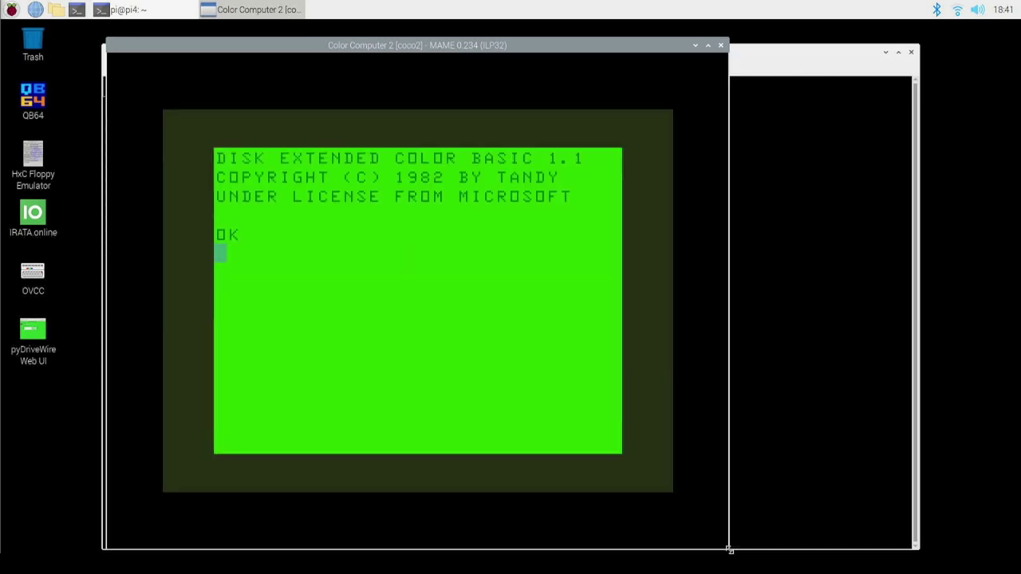
Bring up MAME's main menu and highlight the File Manager entry.
{"action": "key", "text": "Tab"}
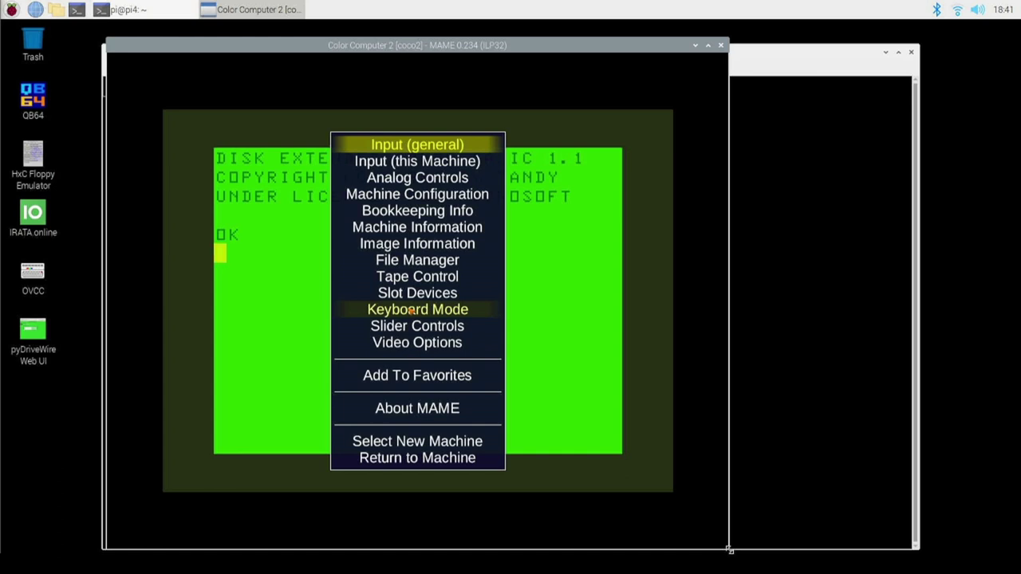
{"action": "key", "text": "Up"}
{"action": "key", "text": "Up"}
{"action": "key", "text": "Up"}
{"action": "key", "text": "Up"}
{"action": "key", "text": "Up"}
{"action": "key", "text": "Up"}
{"action": "key", "text": "Up"}
{"action": "key", "text": "Up"}
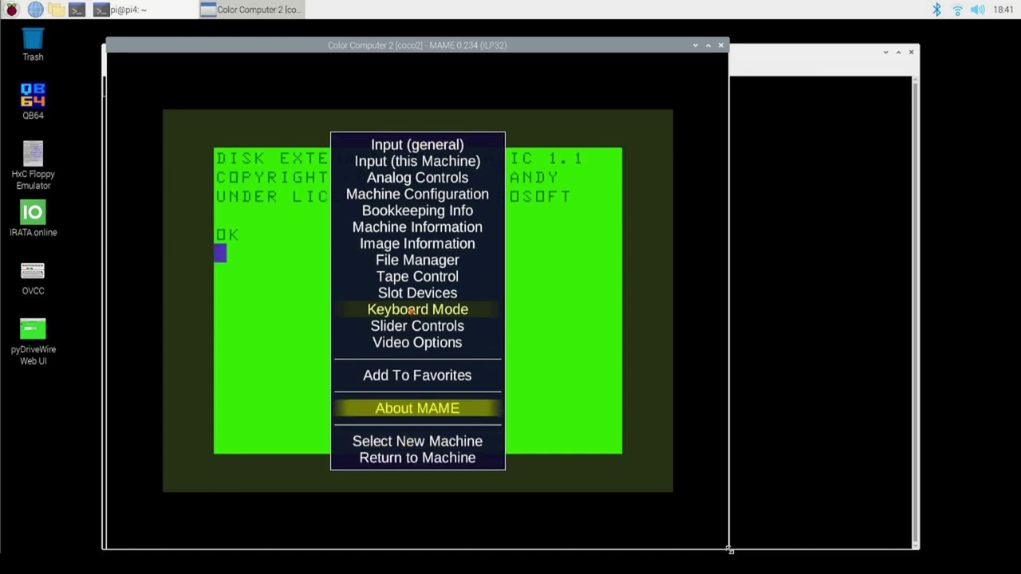
{"action": "key", "text": "Up"}
{"action": "key", "text": "Up"}
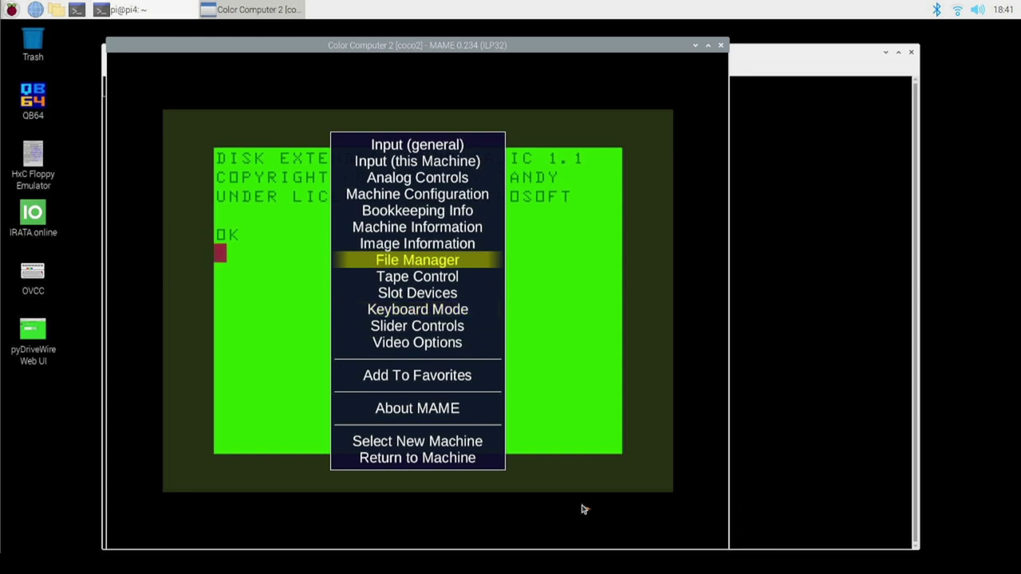
In File Manager, look over the cassette, cartridge, hard disk and floppy slots, then open the cartridge browser at /media/share1.
{"action": "left_click", "coordinate": [428, 261]}
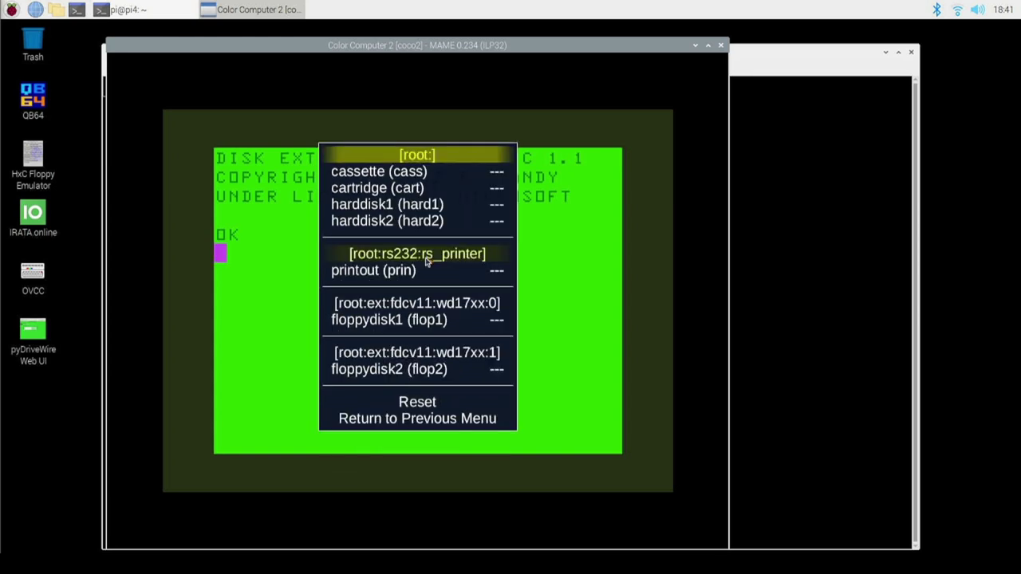
{"action": "key", "text": "Down"}
{"action": "key", "text": "Down"}
{"action": "key", "text": "Up"}
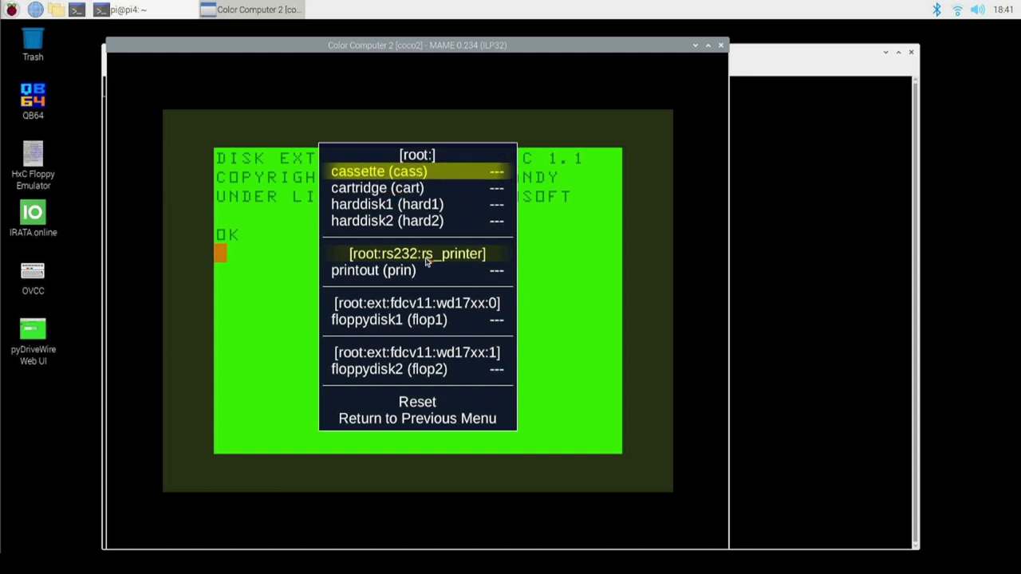
{"action": "key", "text": "Down"}
{"action": "key", "text": "Up"}
{"action": "key", "text": "Down"}
{"action": "key", "text": "Down"}
{"action": "key", "text": "Down"}
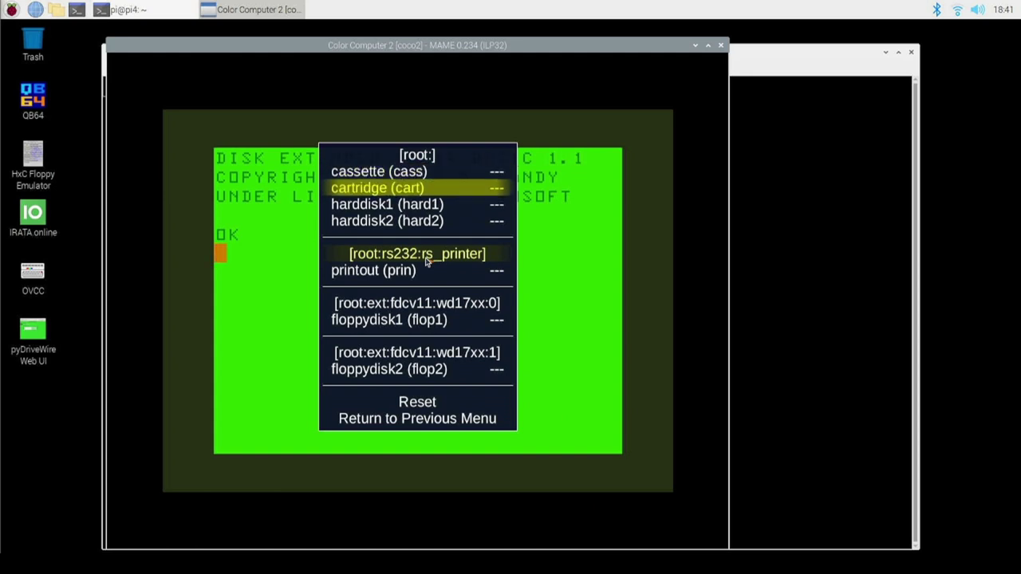
{"action": "key", "text": "Up"}
{"action": "key", "text": "Down"}
{"action": "key", "text": "Down"}
{"action": "key", "text": "Down"}
{"action": "key", "text": "Down"}
{"action": "key", "text": "Up"}
{"action": "key", "text": "Up"}
{"action": "key", "text": "Down"}
{"action": "key", "text": "Up"}
{"action": "key", "text": "Up"}
{"action": "key", "text": "Up"}
{"action": "key", "text": "Up"}
{"action": "key", "text": "Up"}
{"action": "key", "text": "Up"}
{"action": "key", "text": "Return"}
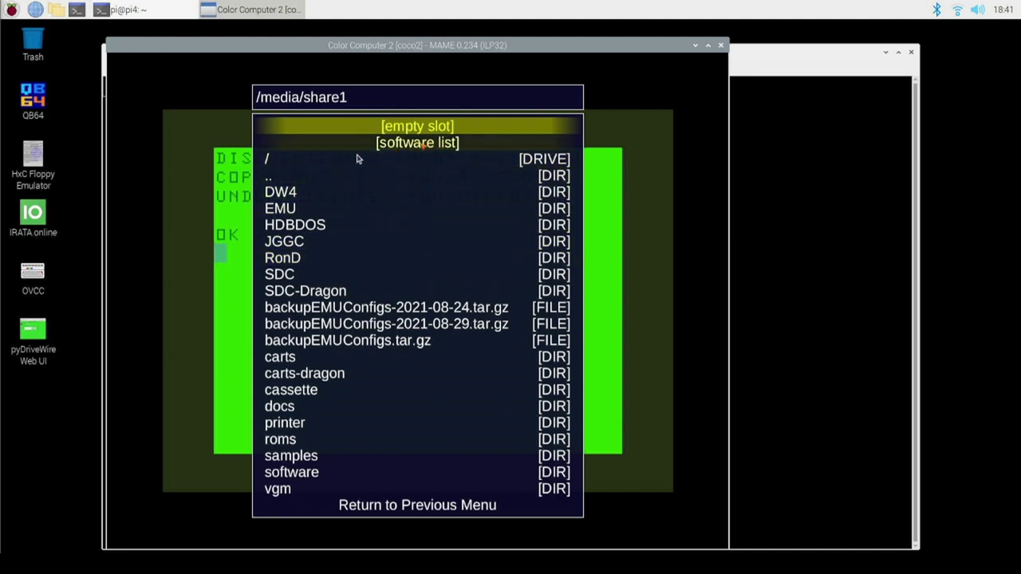
Open the Tandy Radio Shack Color Computer cartridges software list and scroll through it.
{"action": "left_click", "coordinate": [414, 144]}
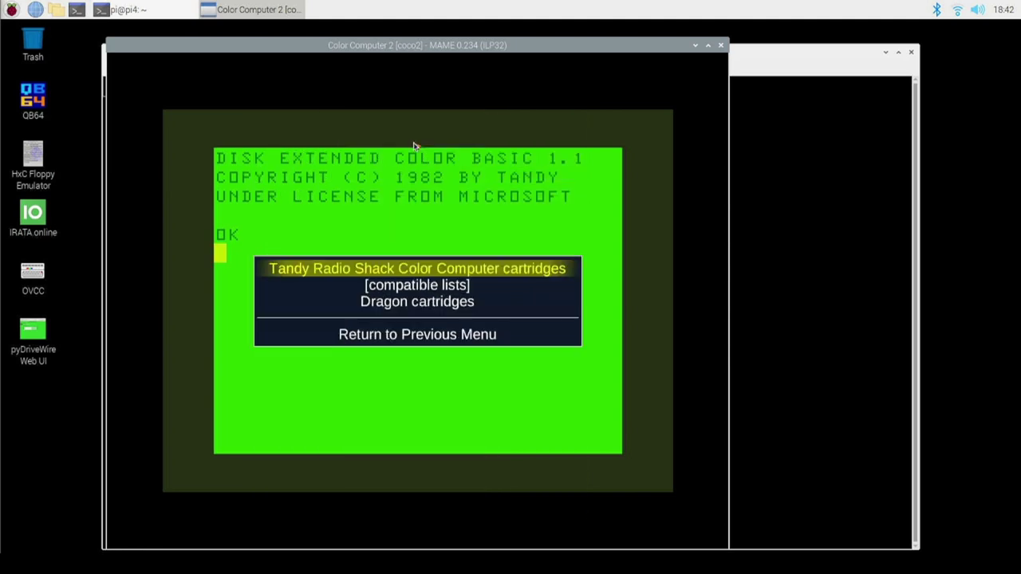
{"action": "left_click", "coordinate": [410, 271]}
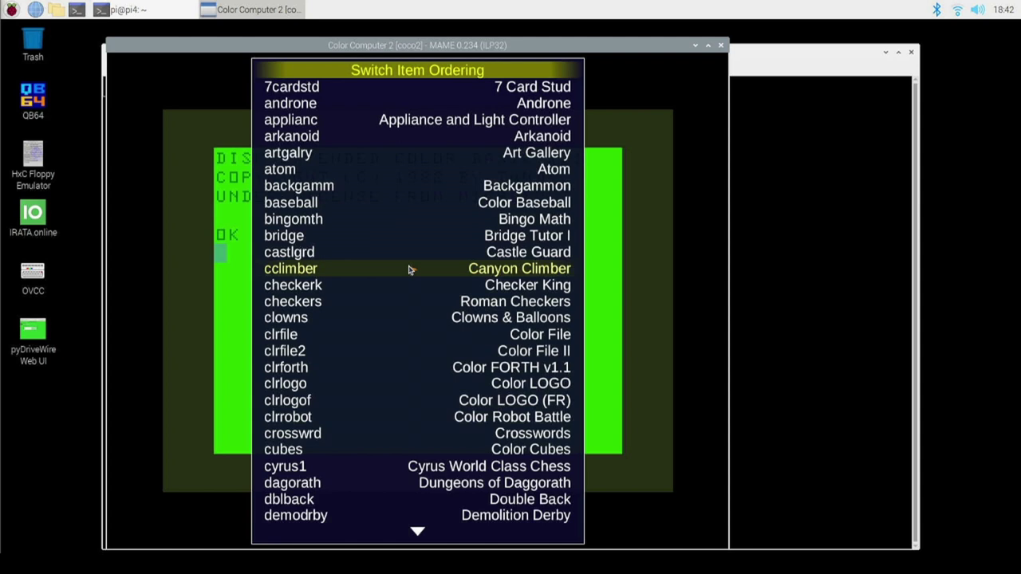
{"action": "key", "text": "Down"}
{"action": "key", "text": "Down"}
{"action": "key", "text": "Down"}
{"action": "key", "text": "Down"}
{"action": "key", "text": "Down"}
{"action": "key", "text": "Down"}
{"action": "key", "text": "Down"}
{"action": "key", "text": "Down"}
{"action": "key", "text": "Down"}
{"action": "key", "text": "Down"}
{"action": "key", "text": "Down"}
{"action": "key", "text": "Down"}
{"action": "key", "text": "Down"}
{"action": "key", "text": "Down"}
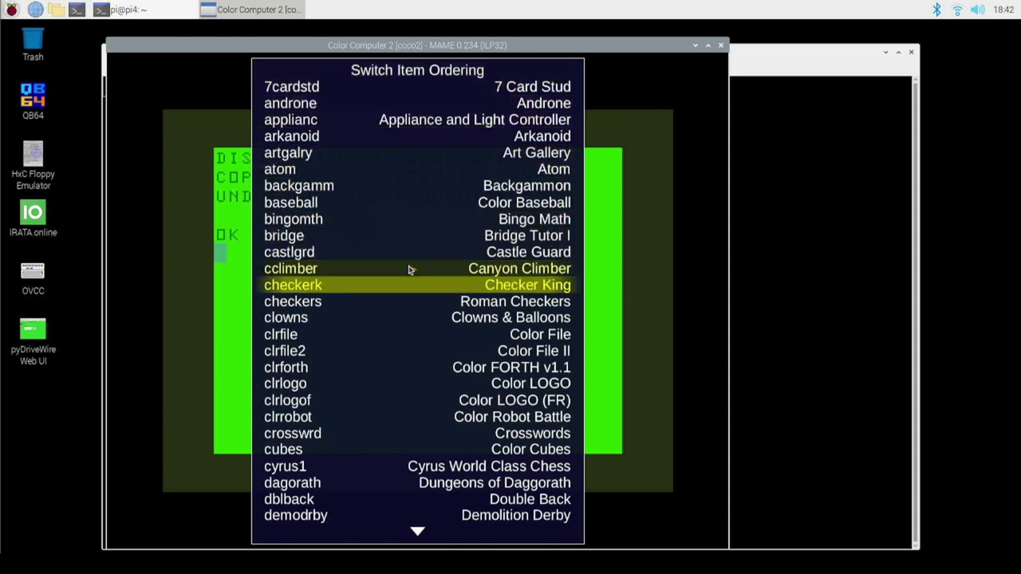
{"action": "key", "text": "Down"}
{"action": "key", "text": "Down"}
{"action": "key", "text": "Down"}
{"action": "key", "text": "Down"}
{"action": "key", "text": "Down"}
{"action": "key", "text": "Down"}
{"action": "key", "text": "Down"}
{"action": "key", "text": "Down"}
{"action": "key", "text": "Down"}
{"action": "key", "text": "Down"}
{"action": "key", "text": "Down"}
{"action": "key", "text": "Down"}
{"action": "key", "text": "Down"}
{"action": "key", "text": "Down"}
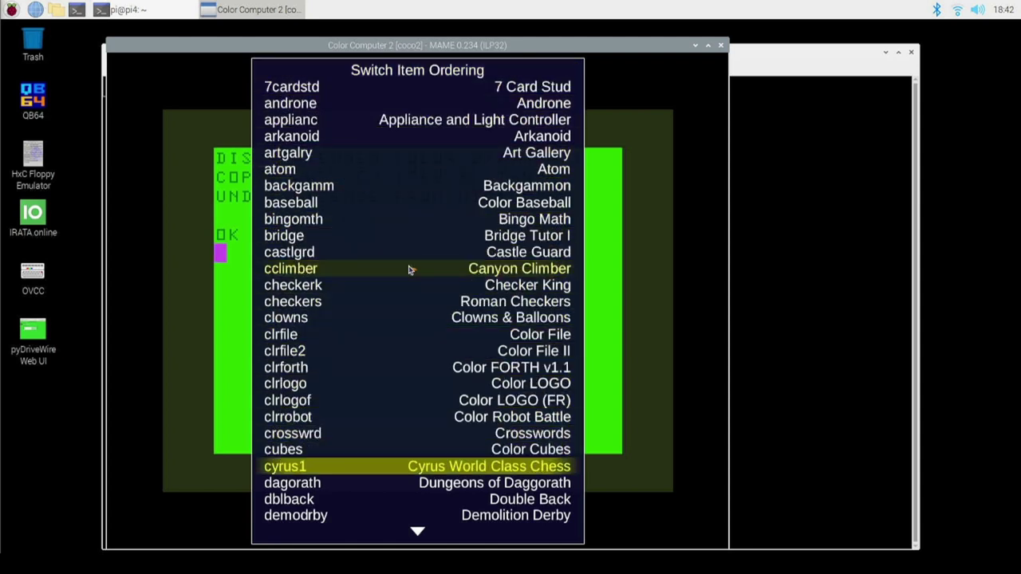
{"action": "key", "text": "Down"}
{"action": "key", "text": "Down"}
{"action": "key", "text": "Down"}
{"action": "key", "text": "Down"}
{"action": "key", "text": "Down"}
{"action": "key", "text": "Down"}
{"action": "key", "text": "Down"}
{"action": "key", "text": "Down"}
{"action": "key", "text": "Down"}
{"action": "key", "text": "Down"}
{"action": "key", "text": "Down"}
{"action": "key", "text": "Down"}
{"action": "key", "text": "Down"}
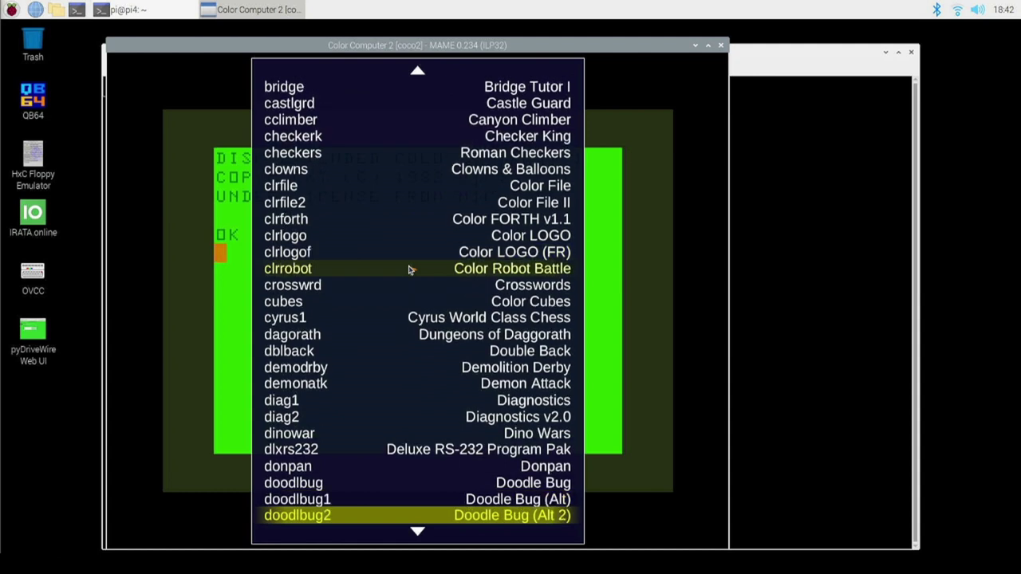
{"action": "key", "text": "Down"}
{"action": "key", "text": "Down"}
{"action": "key", "text": "Down"}
{"action": "key", "text": "Down"}
{"action": "key", "text": "Down"}
{"action": "key", "text": "Down"}
{"action": "key", "text": "Down"}
{"action": "key", "text": "Down"}
{"action": "key", "text": "Down"}
{"action": "key", "text": "Down"}
{"action": "key", "text": "Down"}
{"action": "key", "text": "Down"}
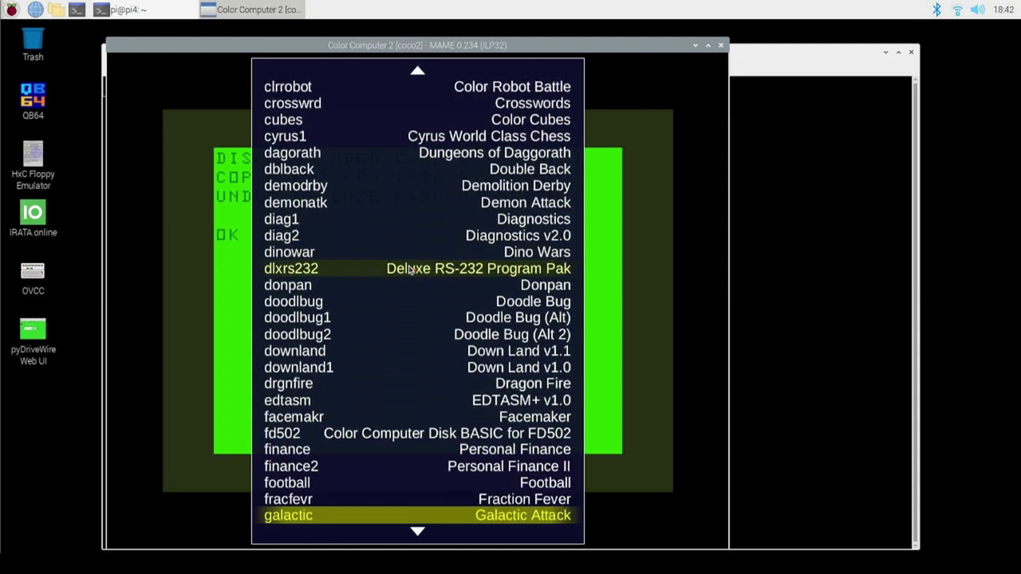
{"action": "key", "text": "Down"}
{"action": "key", "text": "Down"}
{"action": "key", "text": "Down"}
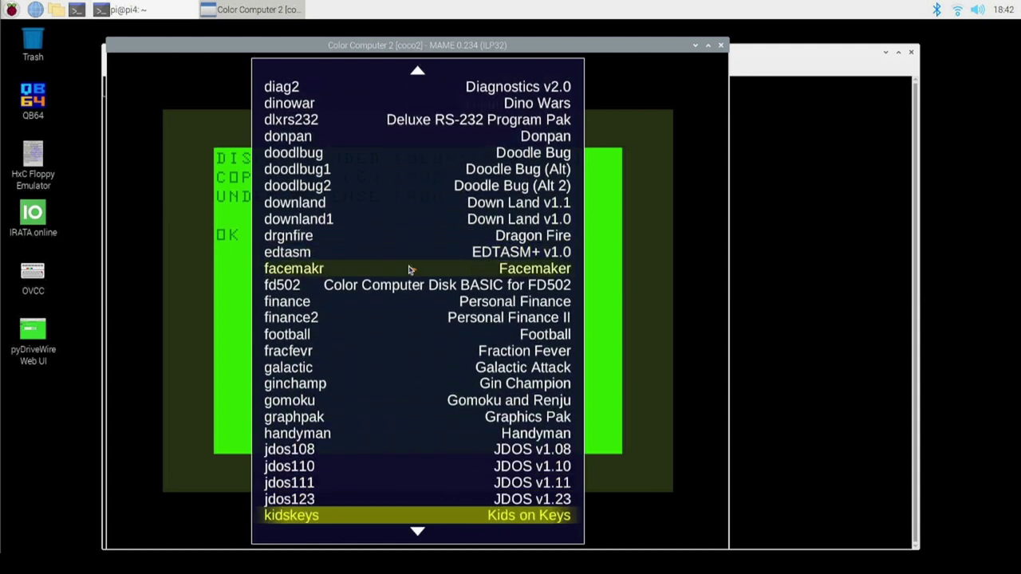
Select and load the dagorath (Dungeons of Daggorath) cartridge.
{"action": "key", "text": "Up"}
{"action": "key", "text": "Up"}
{"action": "key", "text": "Up"}
{"action": "key", "text": "Up"}
{"action": "key", "text": "Up"}
{"action": "key", "text": "Up"}
{"action": "key", "text": "Up"}
{"action": "key", "text": "Up"}
{"action": "key", "text": "Up"}
{"action": "key", "text": "Up"}
{"action": "key", "text": "Up"}
{"action": "key", "text": "Up"}
{"action": "key", "text": "Up"}
{"action": "key", "text": "Up"}
{"action": "key", "text": "Up"}
{"action": "key", "text": "Up"}
{"action": "key", "text": "Up"}
{"action": "key", "text": "Up"}
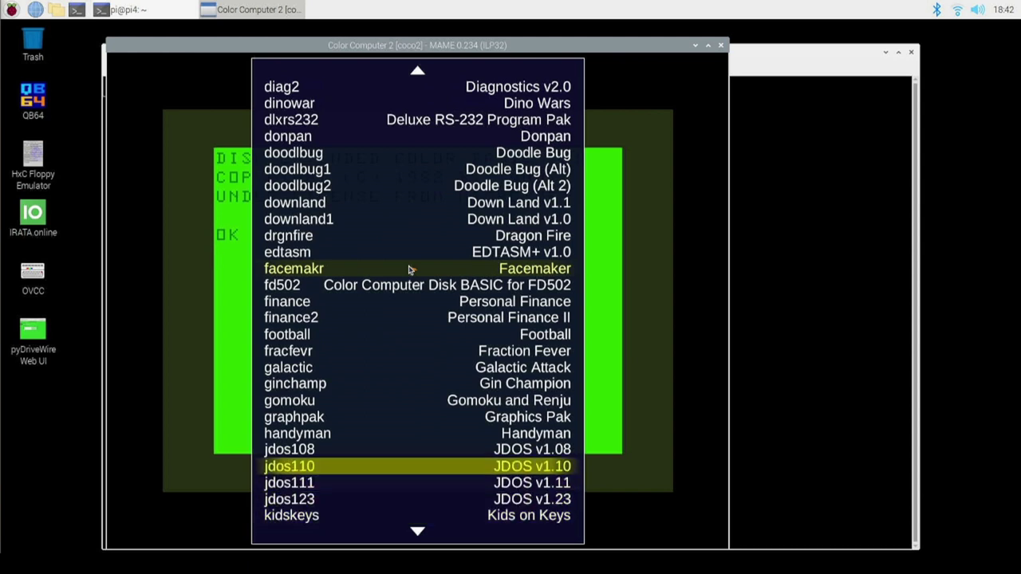
{"action": "key", "text": "Up"}
{"action": "key", "text": "Up"}
{"action": "key", "text": "Up"}
{"action": "key", "text": "Up"}
{"action": "key", "text": "Up"}
{"action": "key", "text": "Up"}
{"action": "key", "text": "Up"}
{"action": "key", "text": "Up"}
{"action": "key", "text": "Up"}
{"action": "key", "text": "Up"}
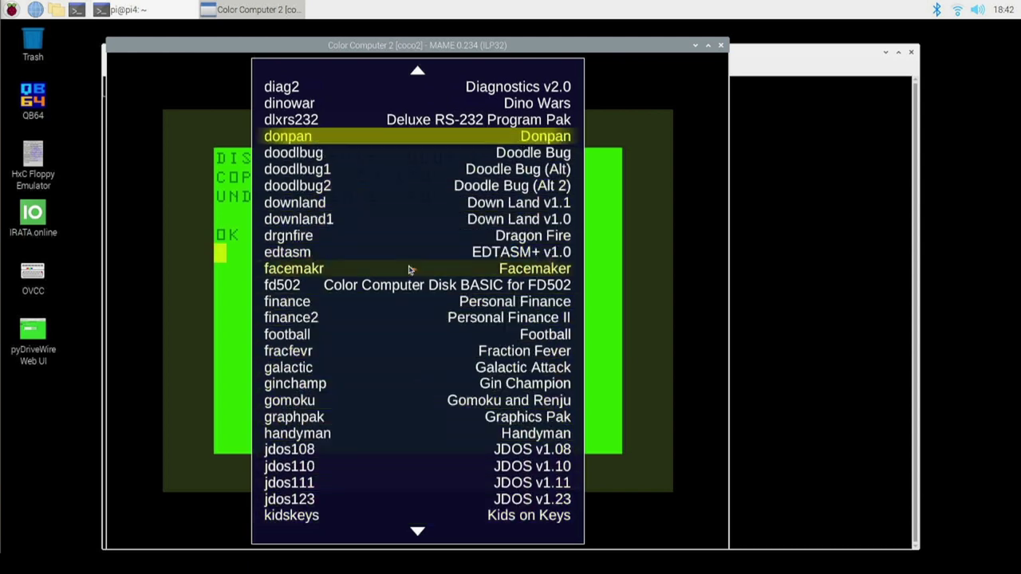
{"action": "key", "text": "Up"}
{"action": "key", "text": "Up"}
{"action": "key", "text": "Up"}
{"action": "key", "text": "Up"}
{"action": "key", "text": "Up"}
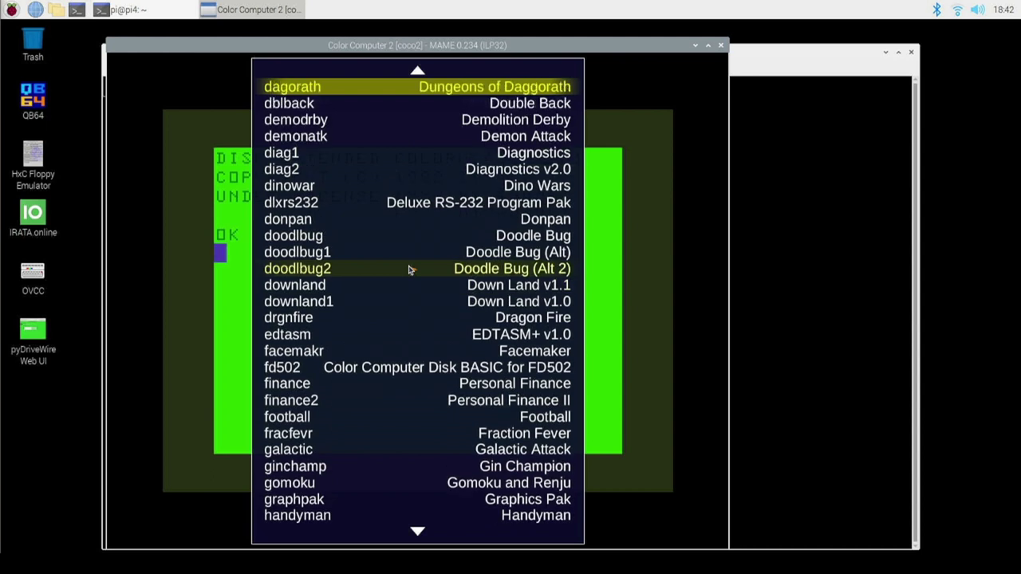
{"action": "key", "text": "Down"}
{"action": "key", "text": "Down"}
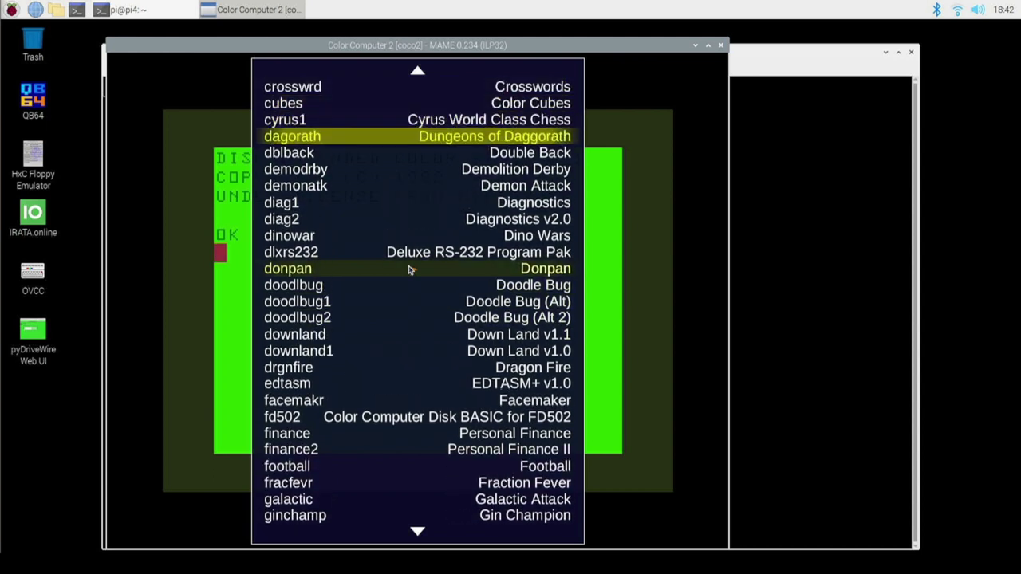
{"action": "key", "text": "Return"}
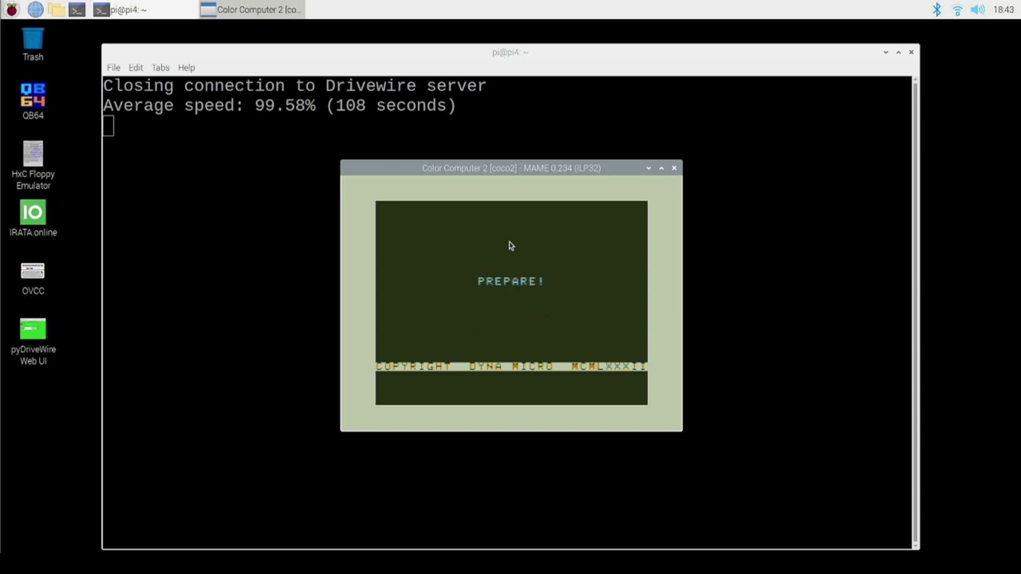
Close the MAME window running Dungeons of Daggorath.
{"action": "left_click", "coordinate": [674, 170]}
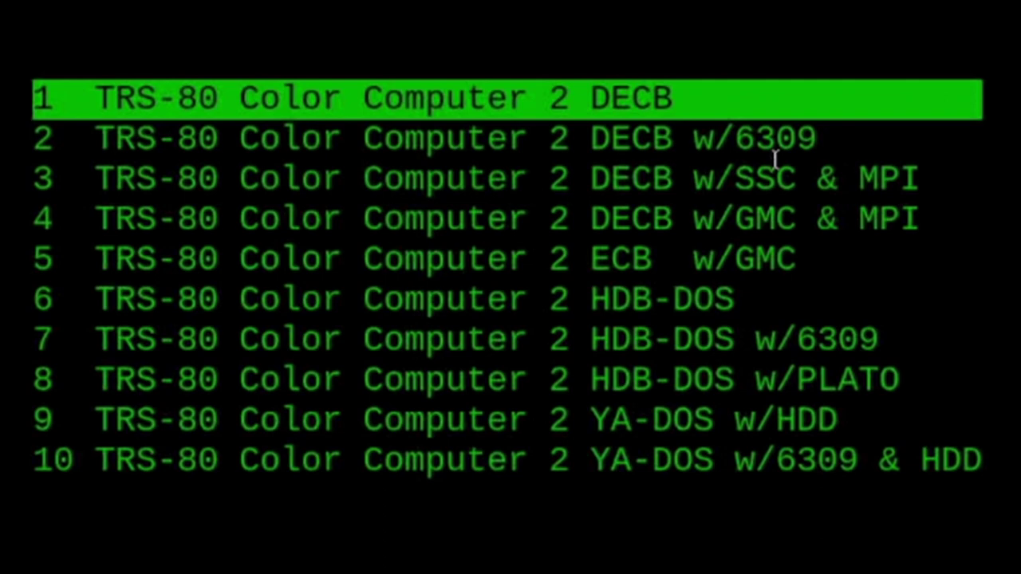
Relaunch 1 TRS-80 Color Computer 2 DECB from the CoCo-Pi menu.
{"action": "key", "text": "Return"}
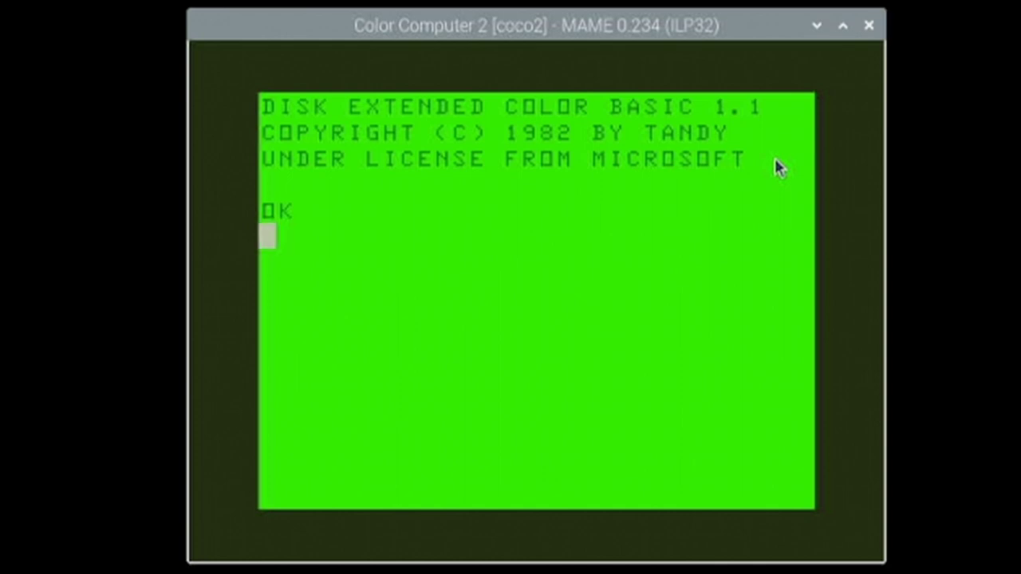
Open MAME's File Manager and the file selector for the cartridge (cart) slot.
{"action": "key", "text": "Tab"}
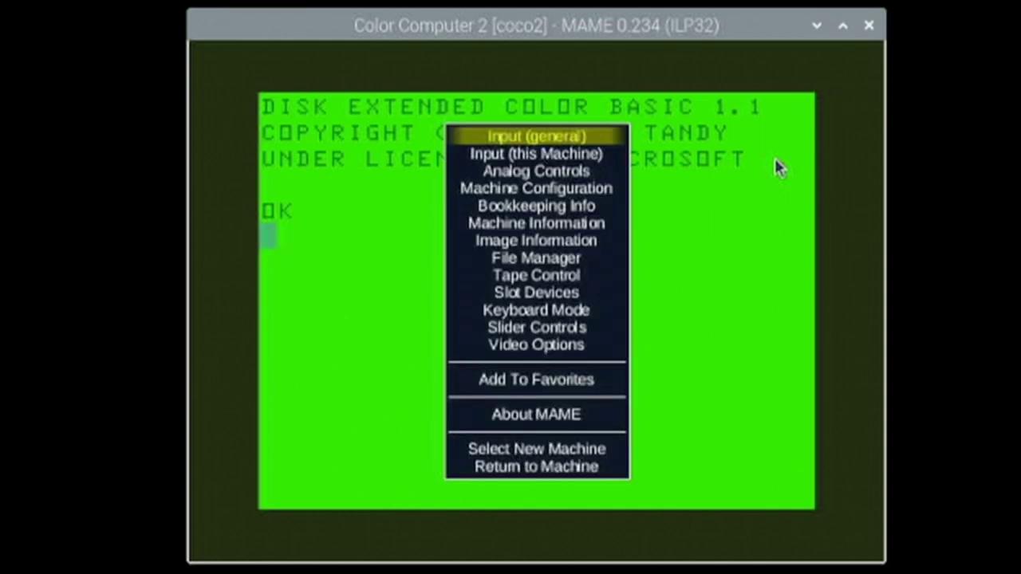
{"action": "key", "text": "Down"}
{"action": "key", "text": "Down"}
{"action": "key", "text": "Down"}
{"action": "key", "text": "Down"}
{"action": "key", "text": "Down"}
{"action": "key", "text": "Down"}
{"action": "key", "text": "Down"}
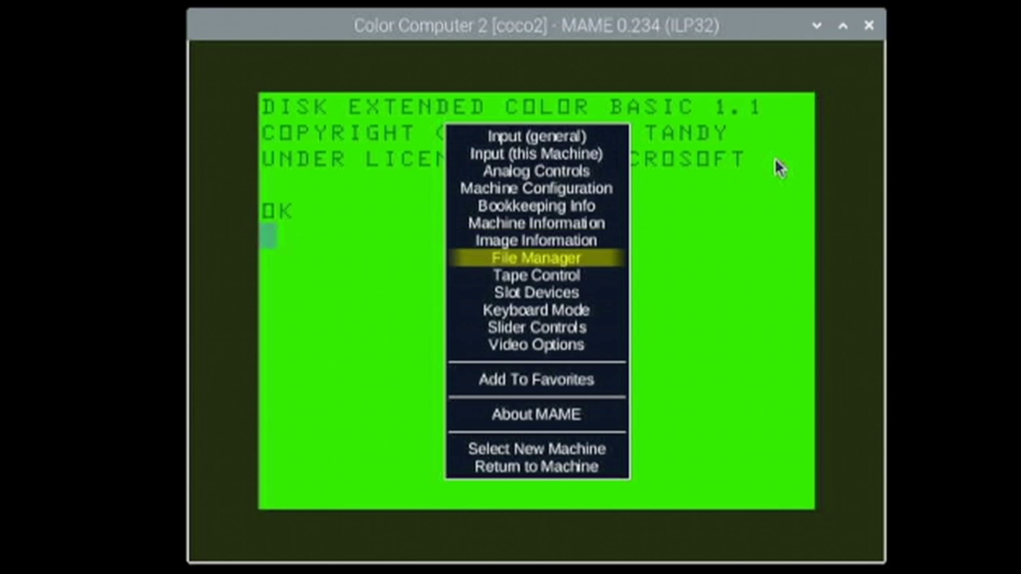
{"action": "key", "text": "Return"}
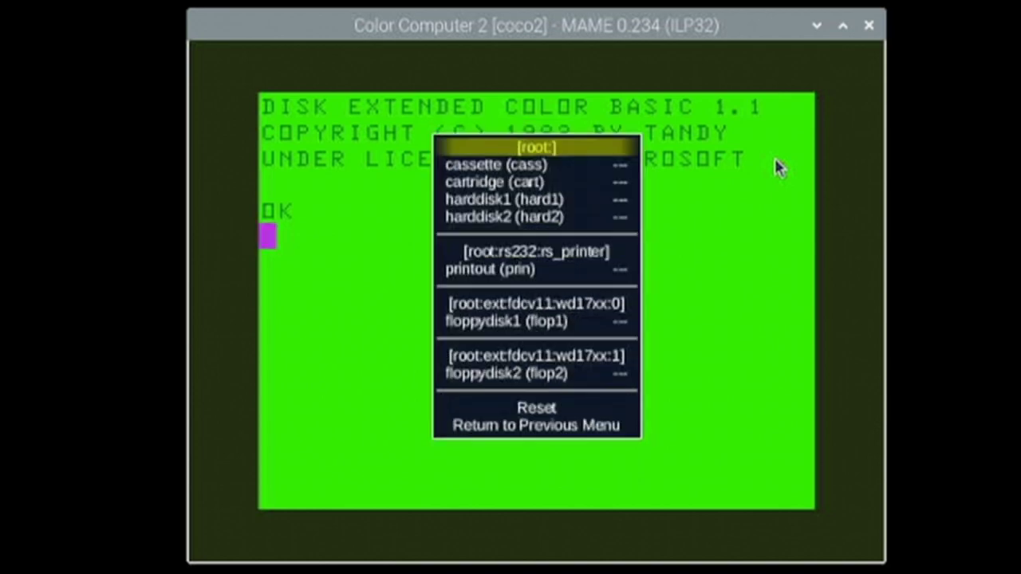
{"action": "key", "text": "Down"}
{"action": "key", "text": "Down"}
{"action": "key", "text": "Return"}
Load baseball (Color Baseball) from the Tandy Radio Shack Color Computer cartridges software list.
{"action": "key", "text": "Down"}
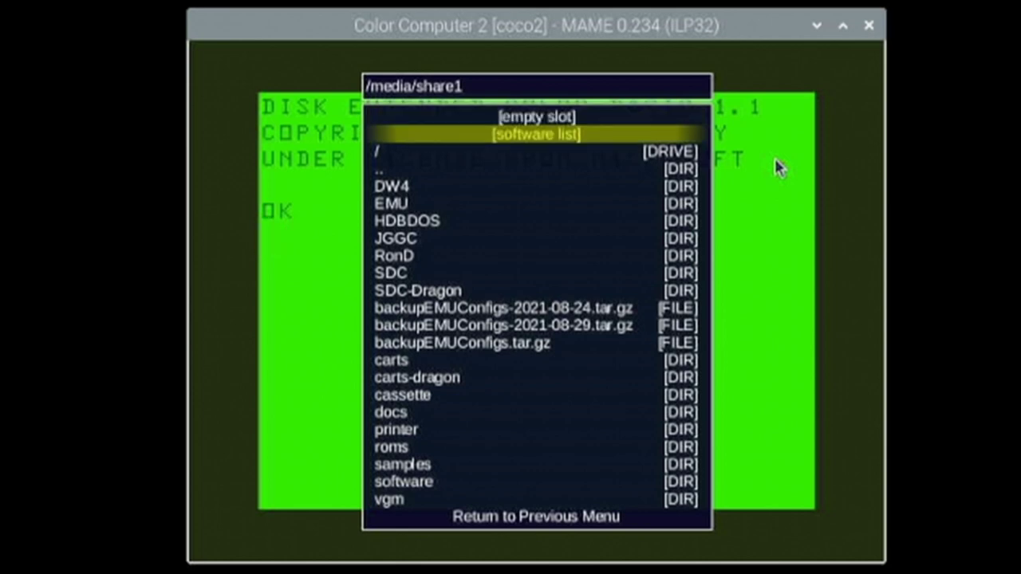
{"action": "key", "text": "Up"}
{"action": "key", "text": "Down"}
{"action": "key", "text": "Return"}
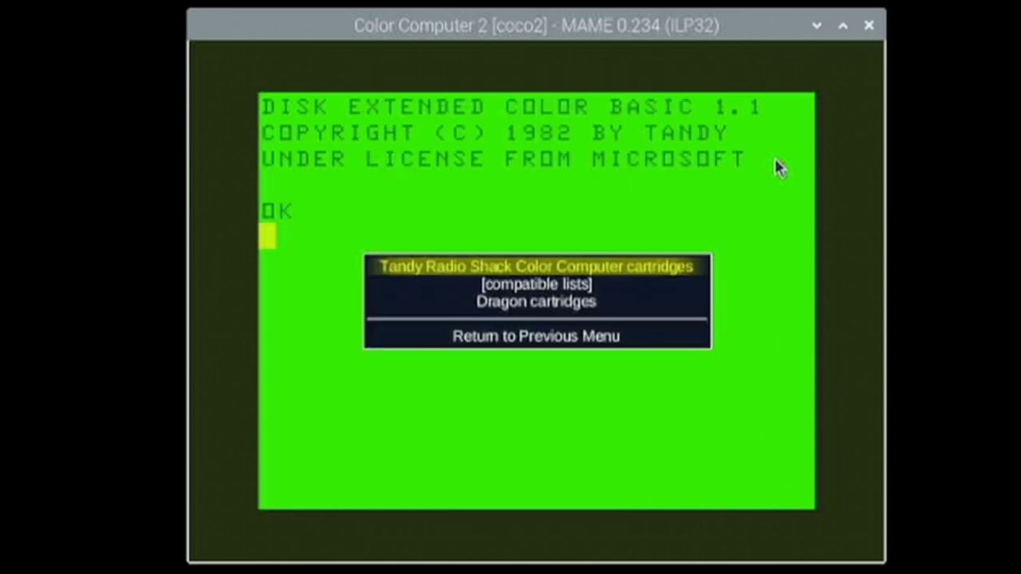
{"action": "key", "text": "Return"}
{"action": "key", "text": "Down"}
{"action": "key", "text": "Down"}
{"action": "key", "text": "Down"}
{"action": "key", "text": "Down"}
{"action": "key", "text": "Down"}
{"action": "key", "text": "Down"}
{"action": "key", "text": "Down"}
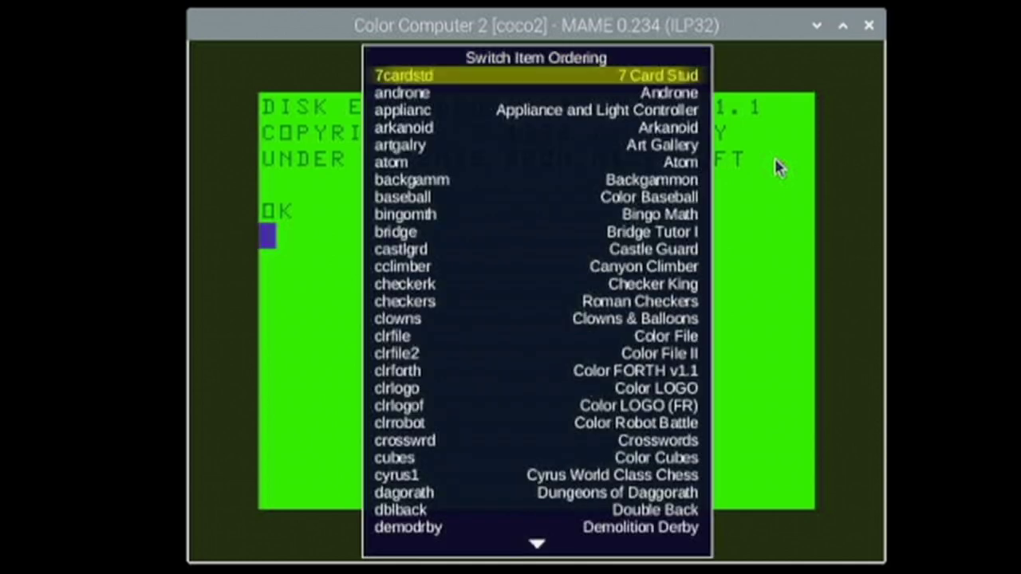
{"action": "key", "text": "Up"}
{"action": "key", "text": "Up"}
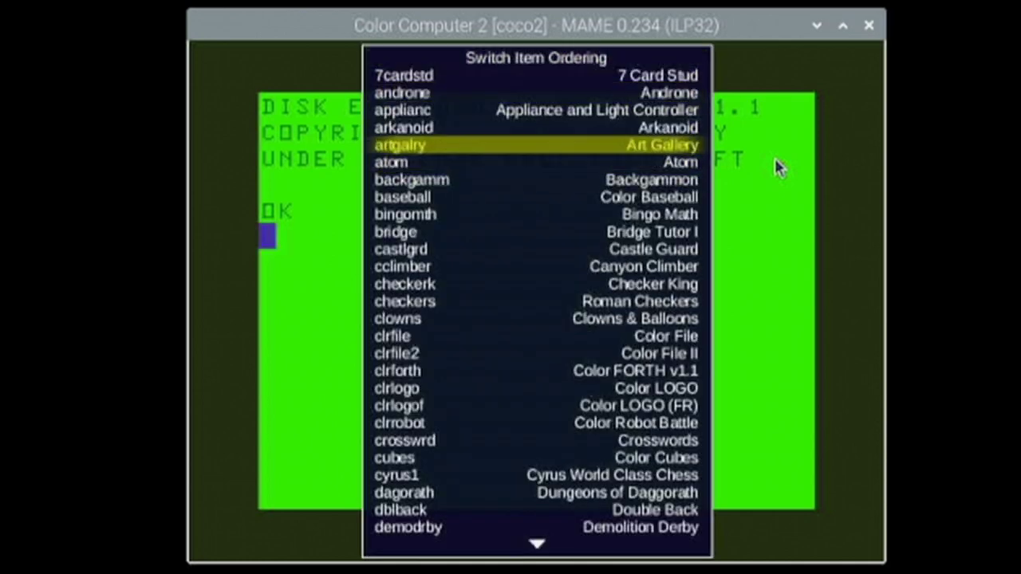
{"action": "key", "text": "Down"}
{"action": "key", "text": "Down"}
{"action": "key", "text": "Down"}
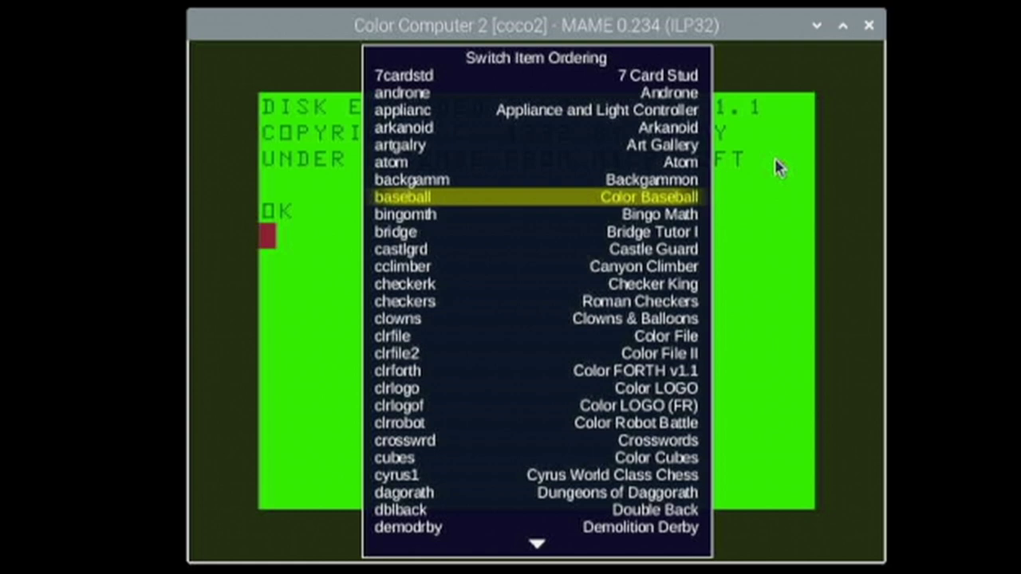
{"action": "key", "text": "Return"}
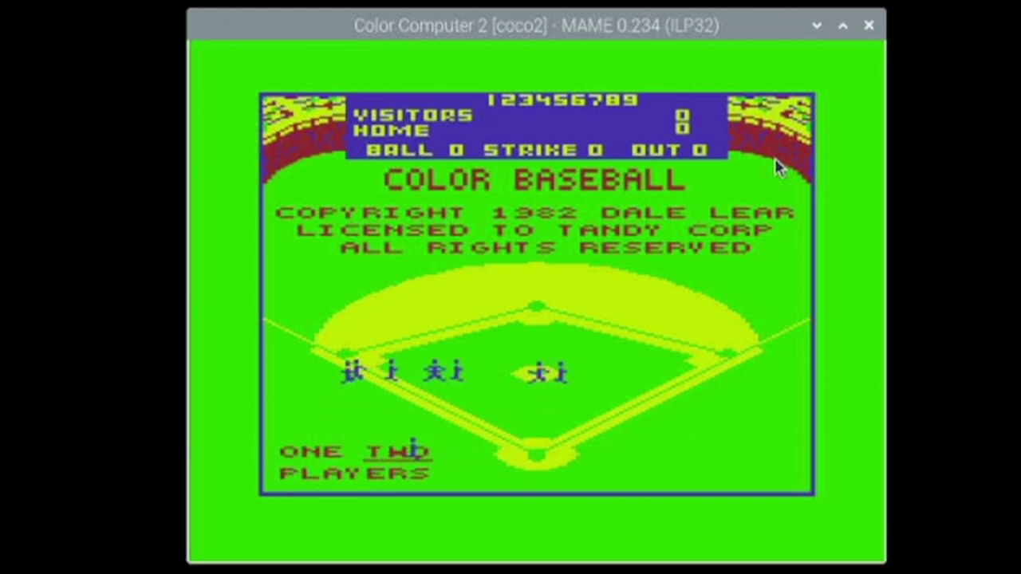
Choose TWO players in Color Baseball, then close the MAME window.
{"action": "key", "text": "Right"}
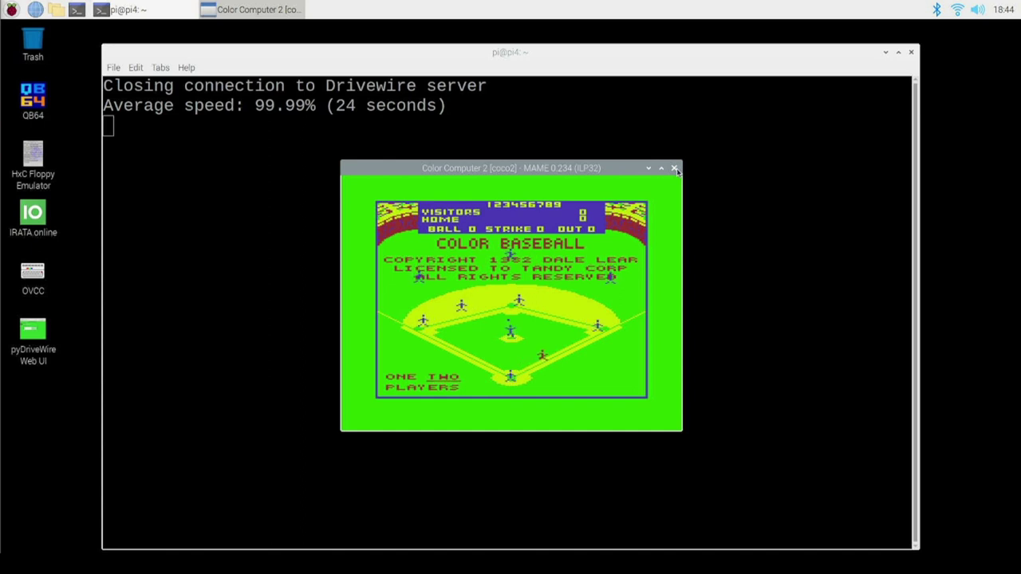
{"action": "left_click", "coordinate": [675, 169]}
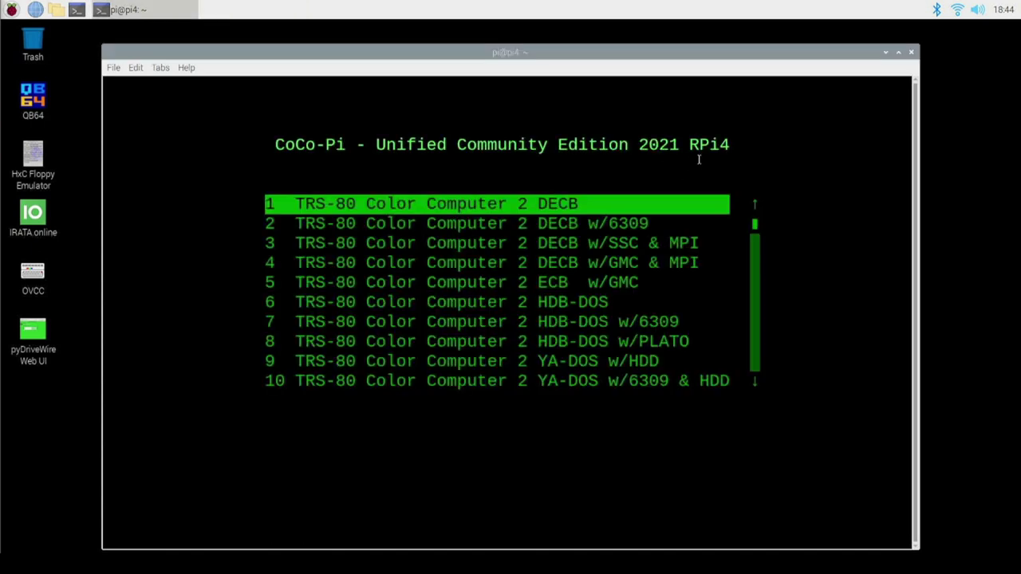
Return to the CoCo-Pi main menu, browse it, and reopen the TRS-80 Color Computer 2 Menu.
{"action": "key", "text": "Down"}
{"action": "key", "text": "Down"}
{"action": "key", "text": "Down"}
{"action": "key", "text": "Down"}
{"action": "key", "text": "Down"}
{"action": "key", "text": "Down"}
{"action": "key", "text": "Down"}
{"action": "key", "text": "Down"}
{"action": "key", "text": "Down"}
{"action": "key", "text": "Down"}
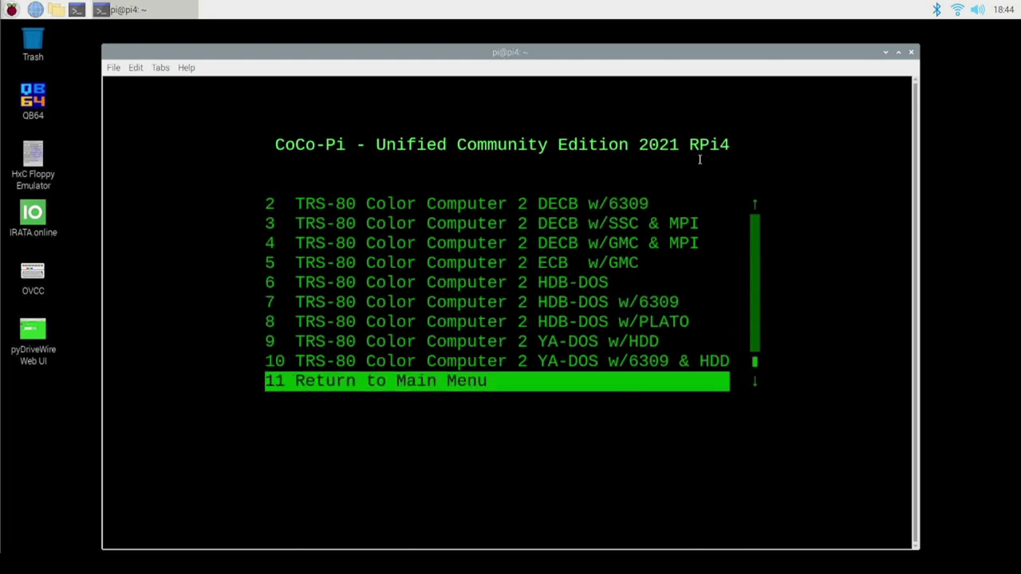
{"action": "key", "text": "Return"}
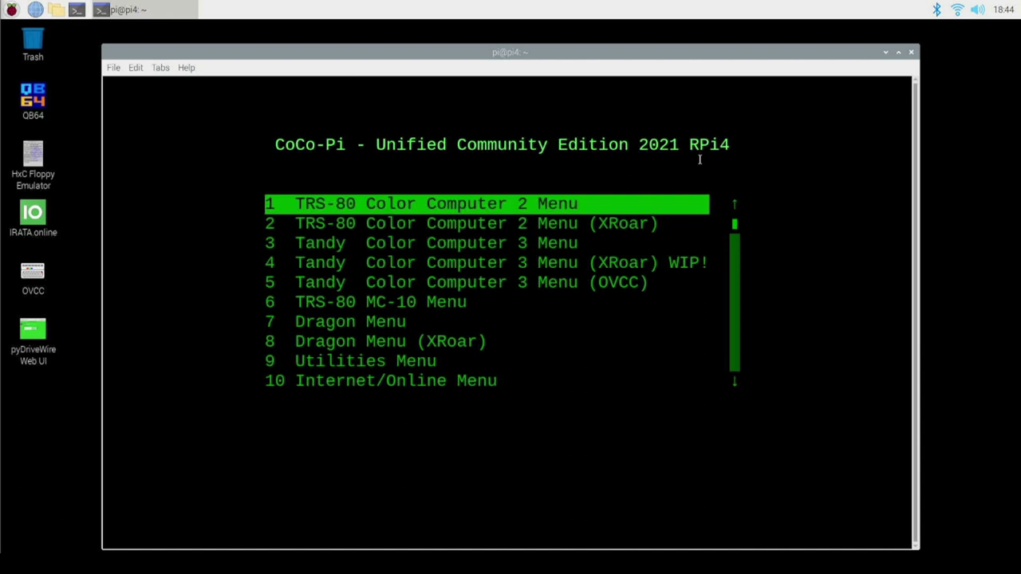
{"action": "key", "text": "Down"}
{"action": "key", "text": "Down"}
{"action": "key", "text": "Down"}
{"action": "key", "text": "Down"}
{"action": "key", "text": "Down"}
{"action": "key", "text": "Down"}
{"action": "key", "text": "Down"}
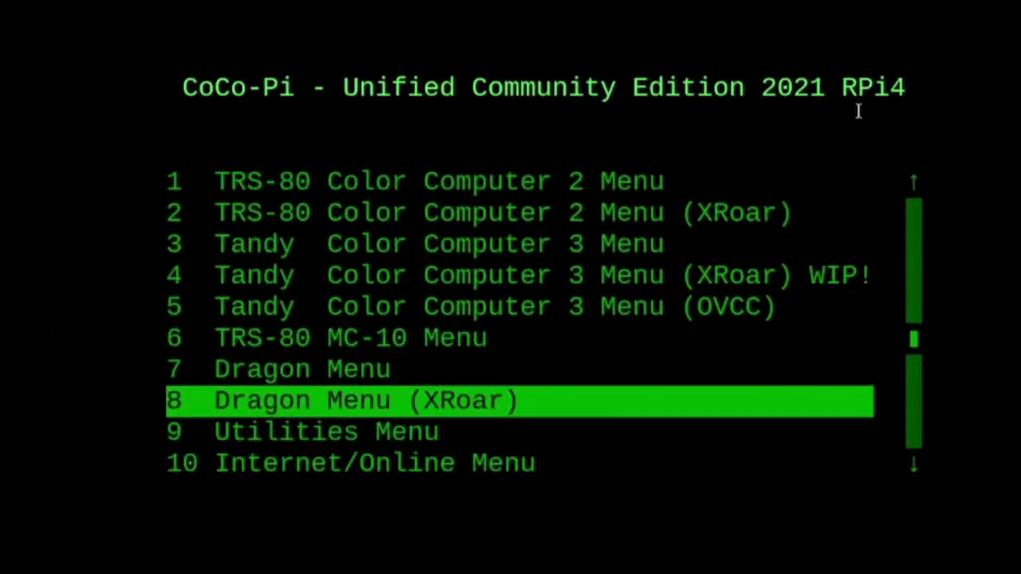
{"action": "key", "text": "Down"}
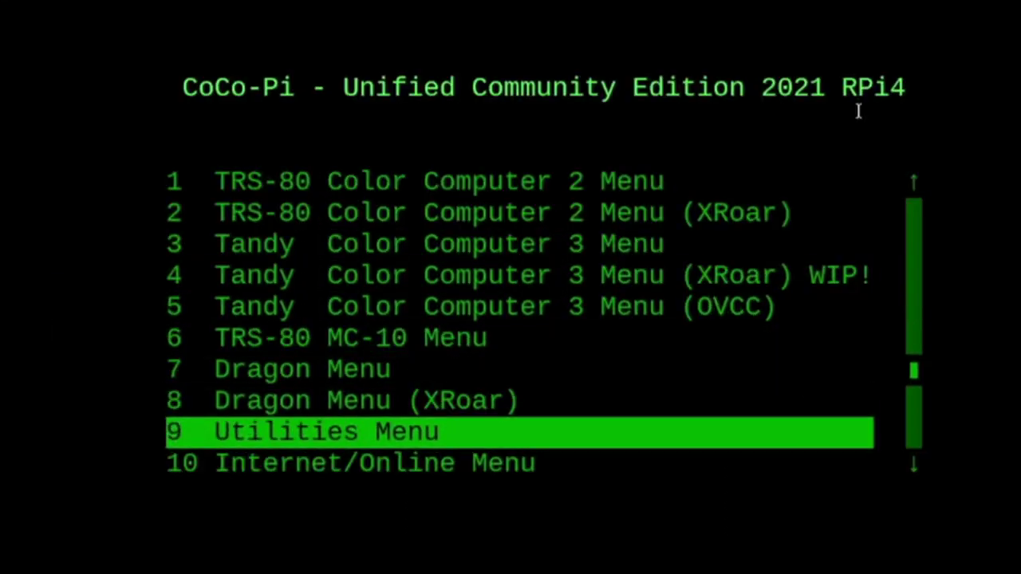
{"action": "key", "text": "Up"}
{"action": "key", "text": "Up"}
{"action": "key", "text": "Up"}
{"action": "key", "text": "Up"}
{"action": "key", "text": "Up"}
{"action": "key", "text": "Up"}
{"action": "key", "text": "Up"}
{"action": "key", "text": "Up"}
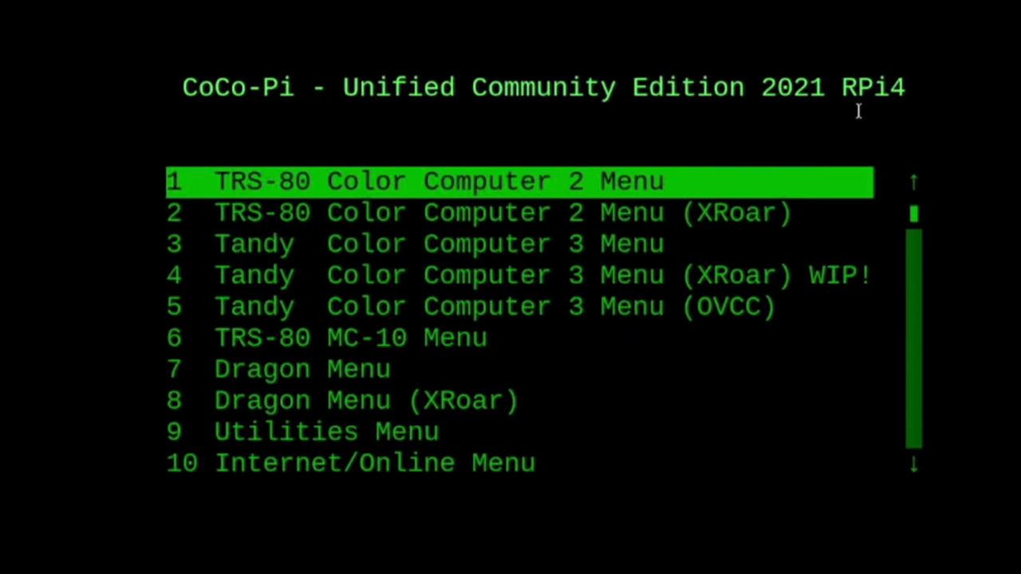
{"action": "key", "text": "Return"}
Go back to the main menu and open 9 Utilities Menu.
{"action": "key", "text": "Down"}
{"action": "key", "text": "Down"}
{"action": "key", "text": "Down"}
{"action": "key", "text": "Down"}
{"action": "key", "text": "Down"}
{"action": "key", "text": "Down"}
{"action": "key", "text": "Down"}
{"action": "key", "text": "Down"}
{"action": "key", "text": "Down"}
{"action": "key", "text": "Down"}
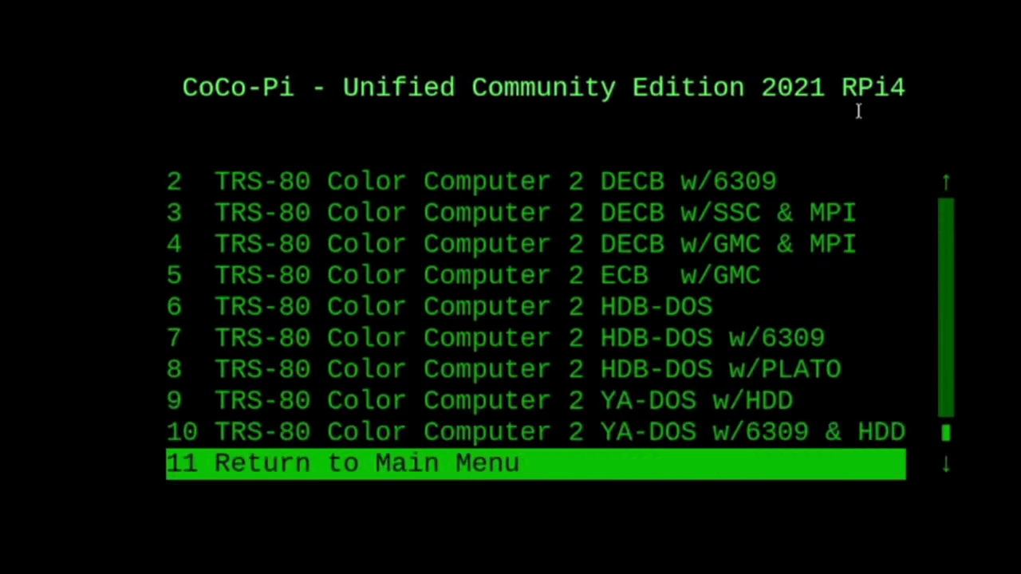
{"action": "key", "text": "Return"}
{"action": "key", "text": "Down"}
{"action": "key", "text": "Down"}
{"action": "key", "text": "Down"}
{"action": "key", "text": "Down"}
{"action": "key", "text": "Down"}
{"action": "key", "text": "Down"}
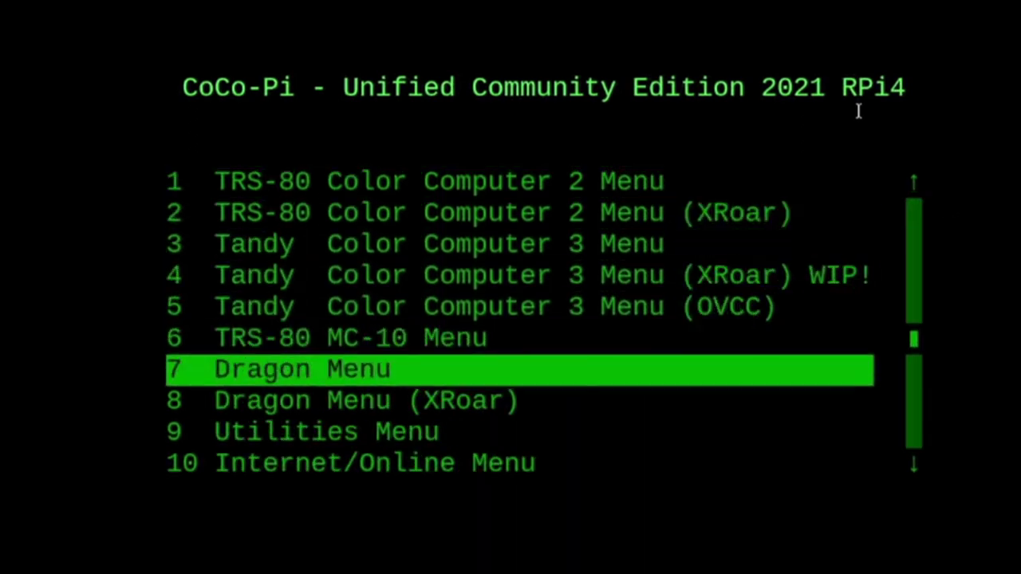
{"action": "key", "text": "Down"}
{"action": "key", "text": "Down"}
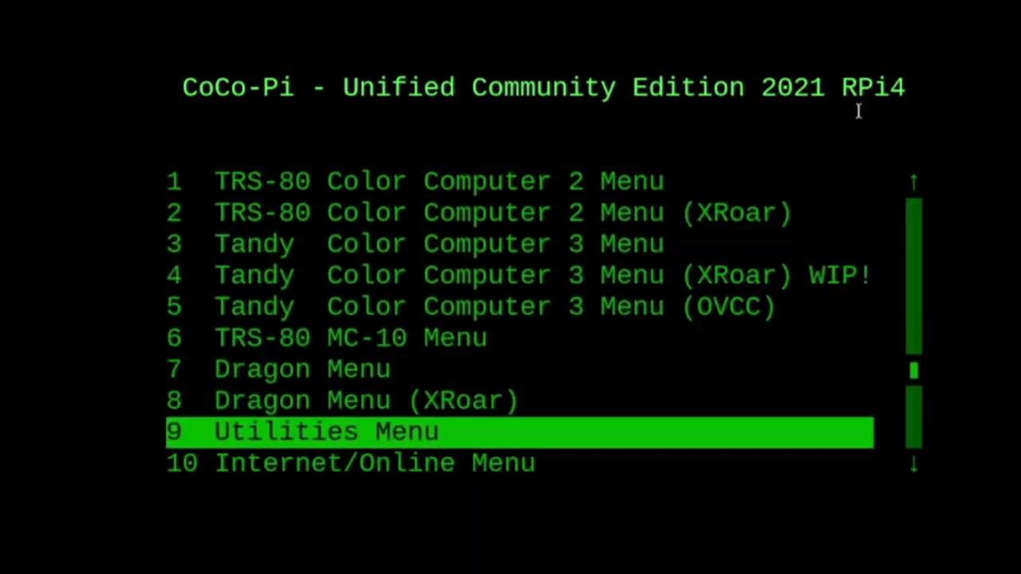
{"action": "key", "text": "Return"}
Open the CoCoPi Downloads Menu from the Utilities Menu and step through its download entries.
{"action": "key", "text": "Down"}
{"action": "key", "text": "Down"}
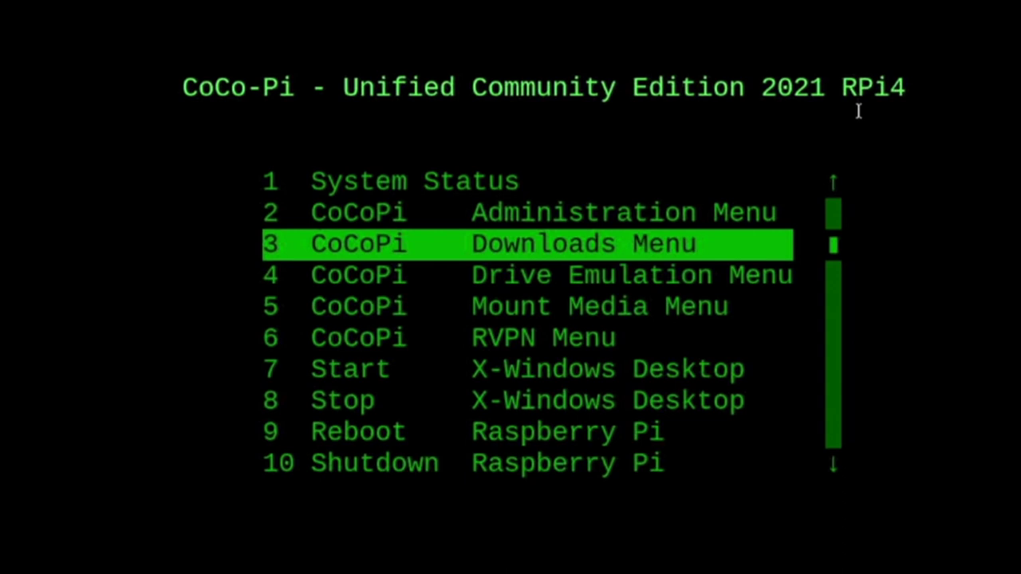
{"action": "key", "text": "Return"}
{"action": "key", "text": "Down"}
{"action": "key", "text": "Down"}
{"action": "key", "text": "Down"}
{"action": "key", "text": "Down"}
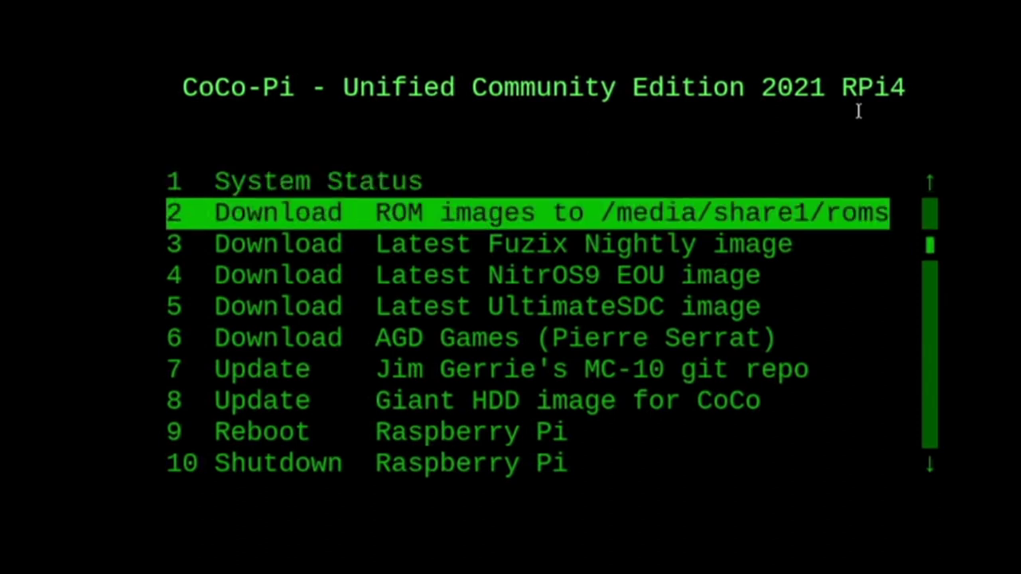